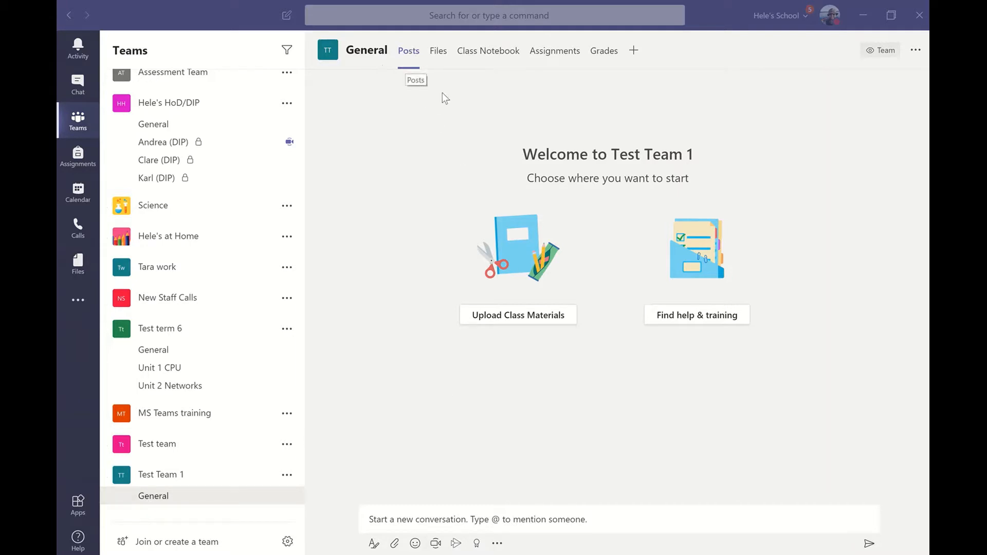
# - Start adding a tab to the General channel of Test Team 1 and browse the available tab apps
pyautogui.click(633, 51)
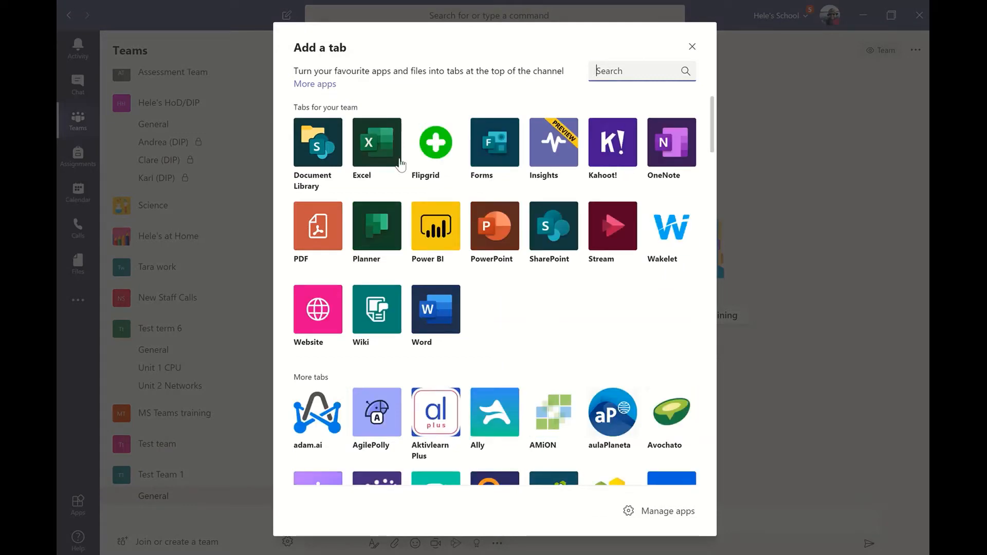
pyautogui.scroll(-2, 558, 268)
pyautogui.scroll(-20, 558, 269)
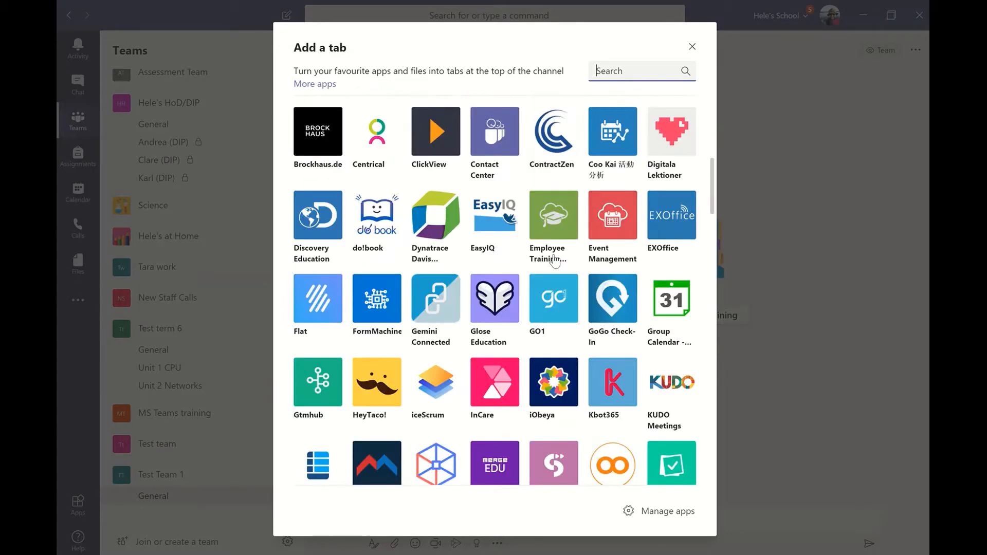
pyautogui.scroll(-12, 554, 255)
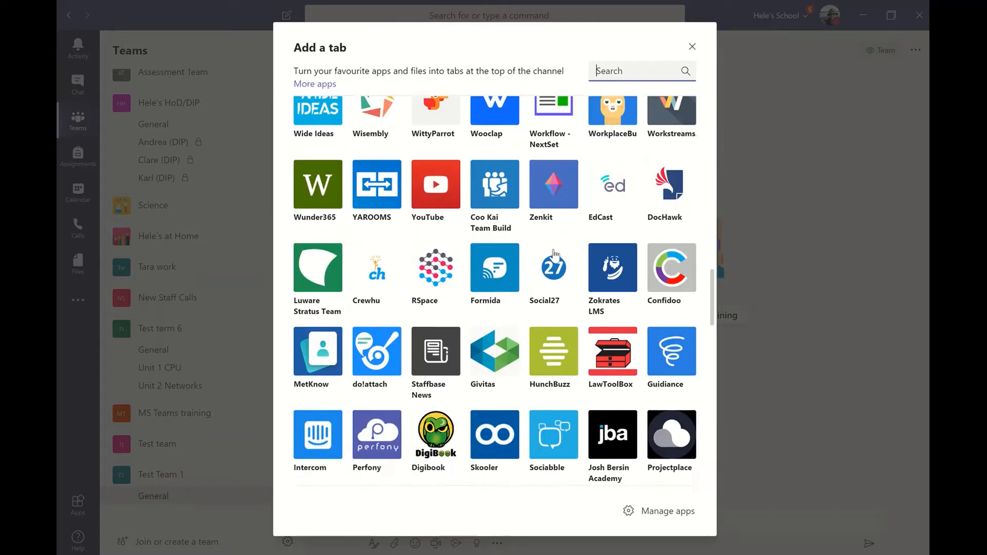
pyautogui.scroll(-9, 554, 256)
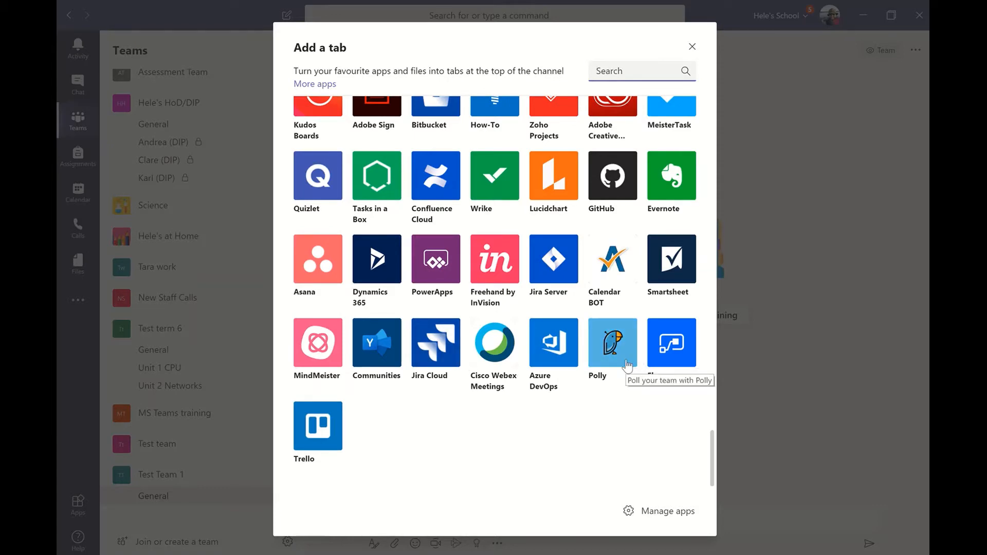
pyautogui.scroll(4, 463, 360)
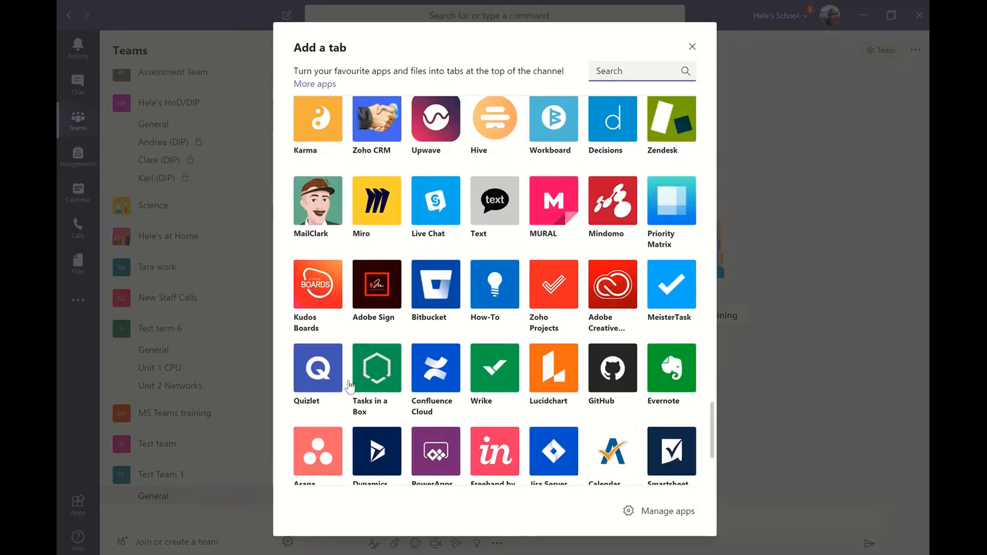
pyautogui.scroll(2, 597, 334)
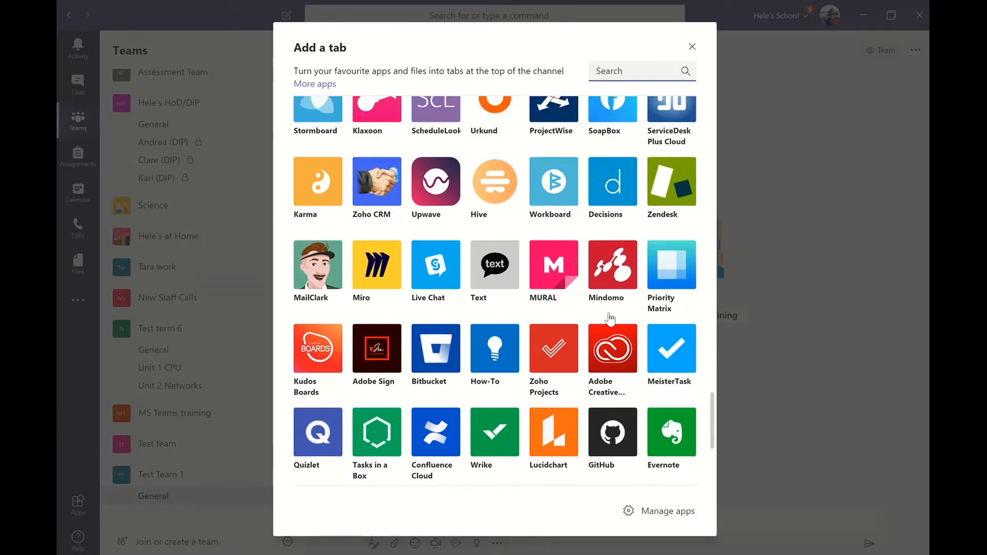
pyautogui.scroll(5, 481, 244)
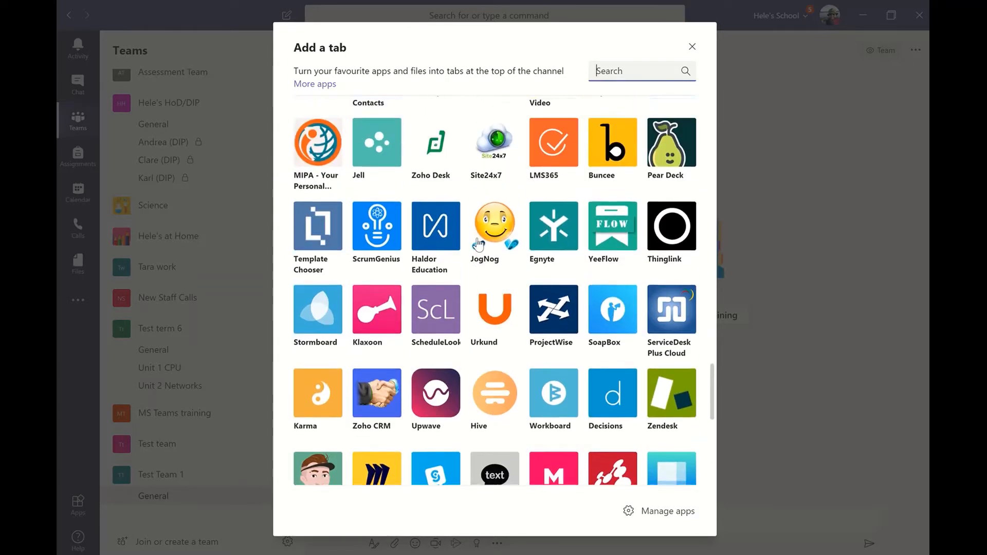
pyautogui.scroll(7, 478, 244)
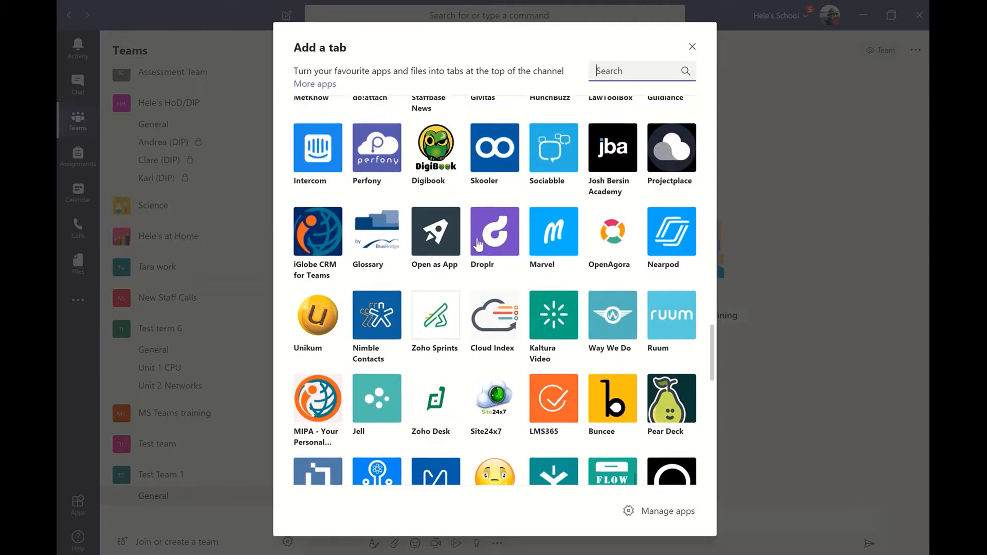
pyautogui.scroll(14, 478, 244)
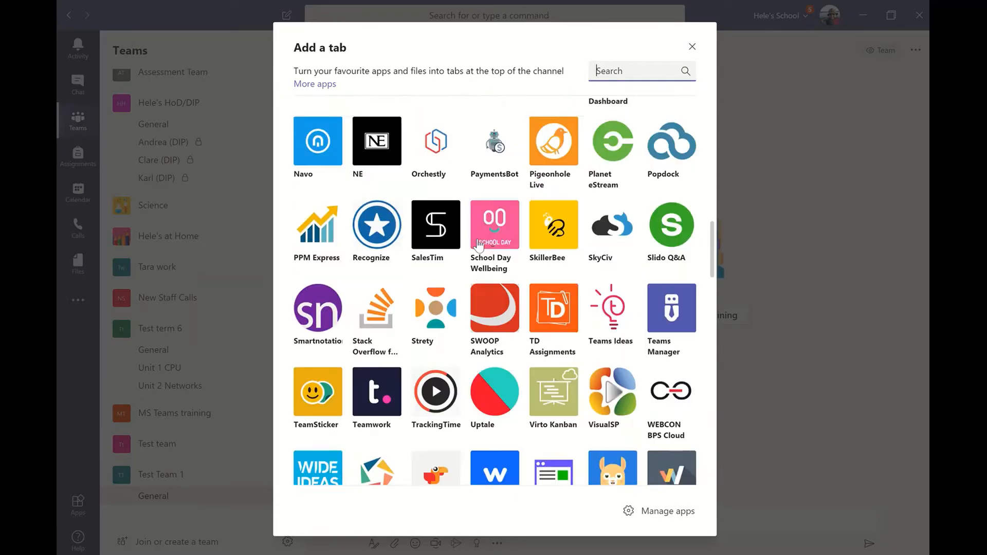
pyautogui.scroll(13, 479, 244)
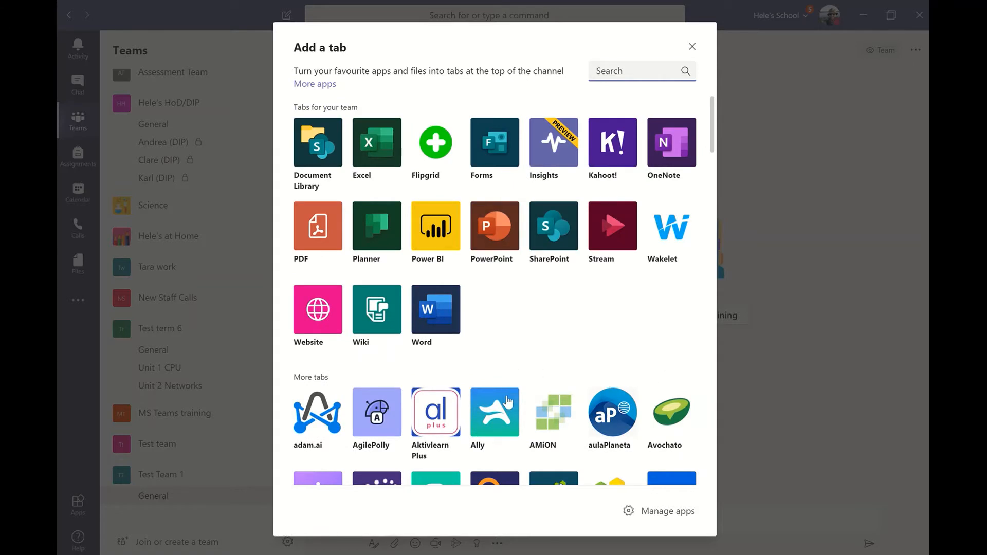
pyautogui.click(312, 307)
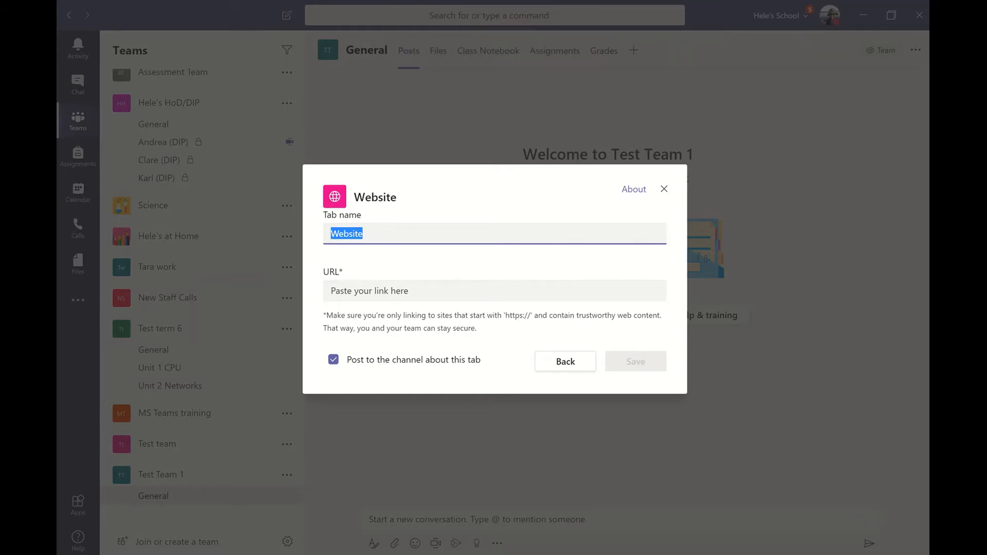
pyautogui.hotkey('alt', 'Tab')
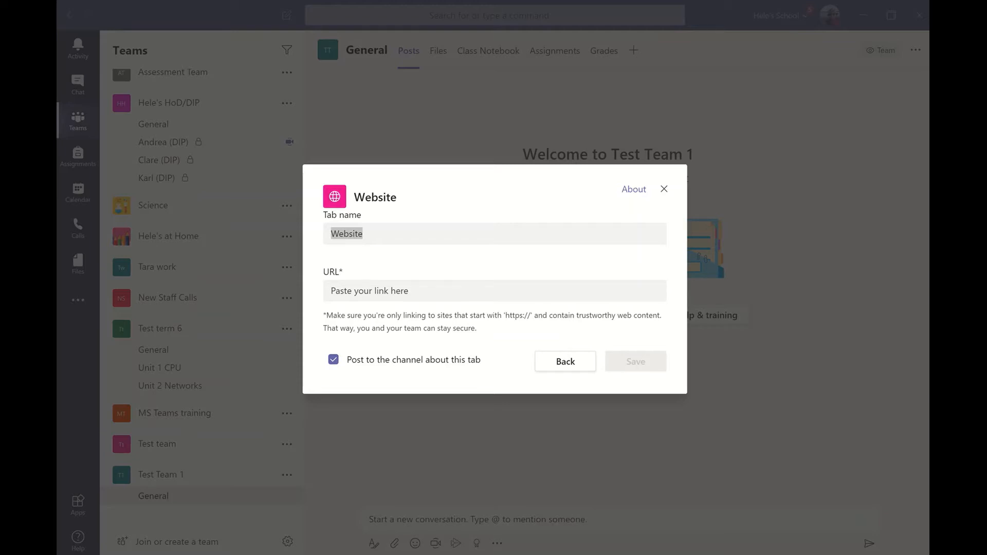
pyautogui.click(370, 291)
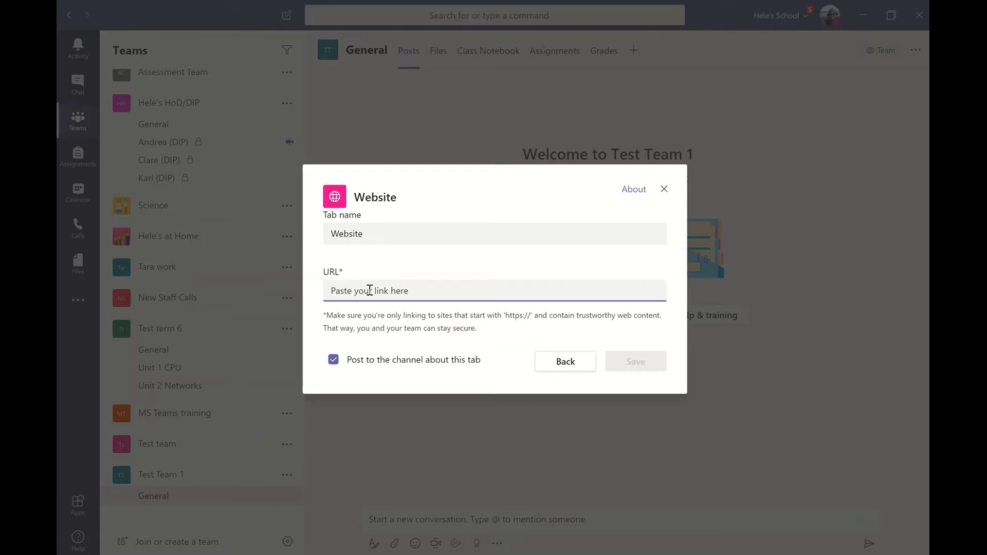
pyautogui.write('https://www.bbc.co.uk/news/technology')
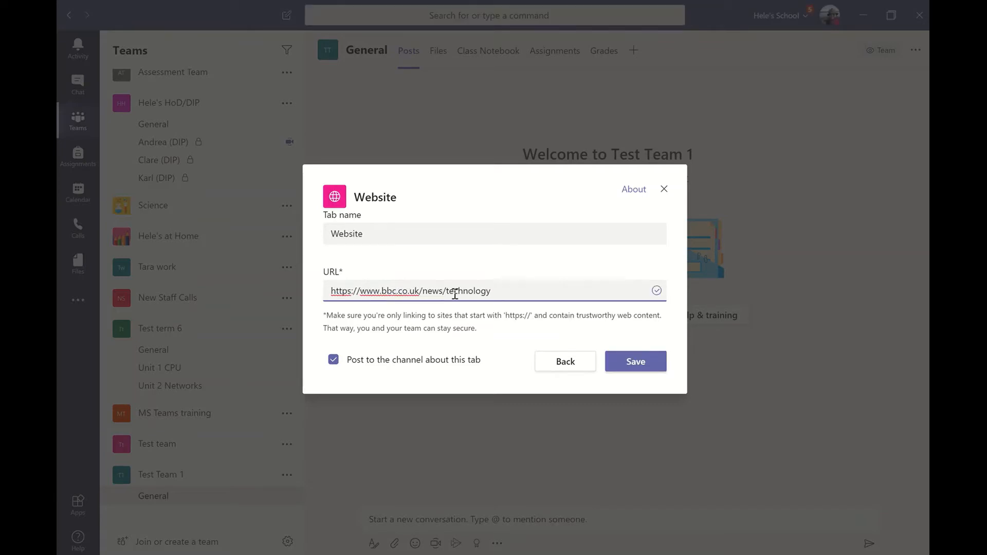
# - Name the website tab BBC and save it without posting to the channel about it
pyautogui.moveTo(366, 232); pyautogui.dragTo(304, 234)
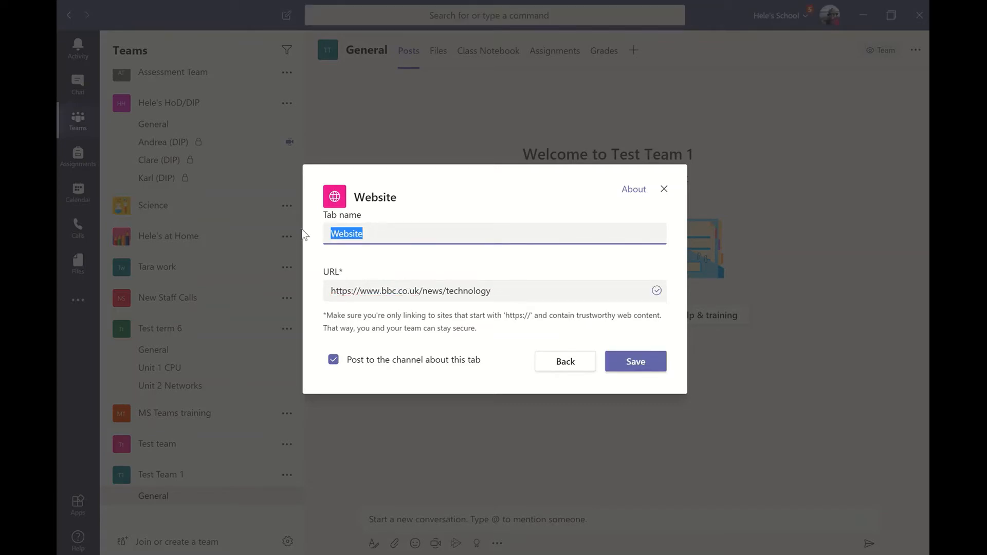
pyautogui.write('BBC')
pyautogui.click(334, 360)
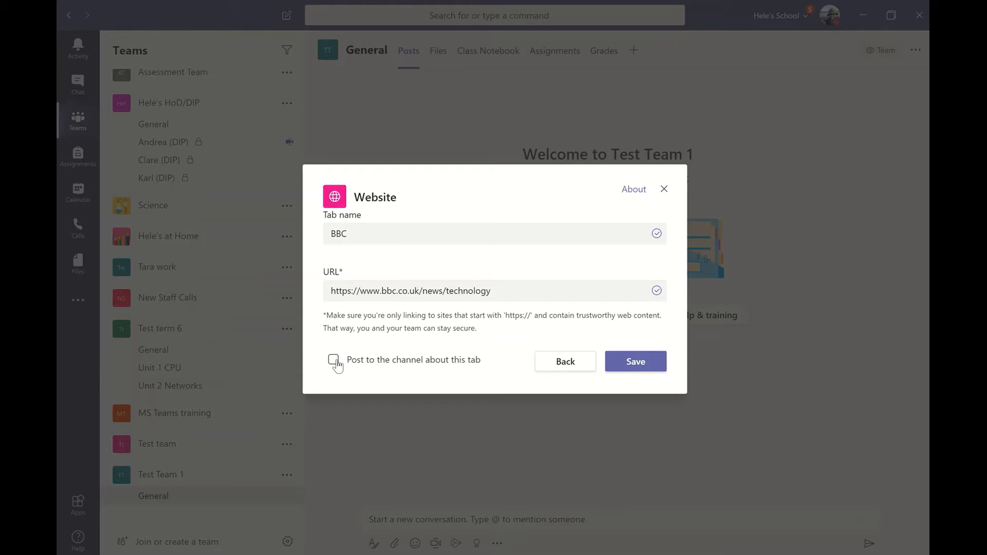
pyautogui.click(647, 370)
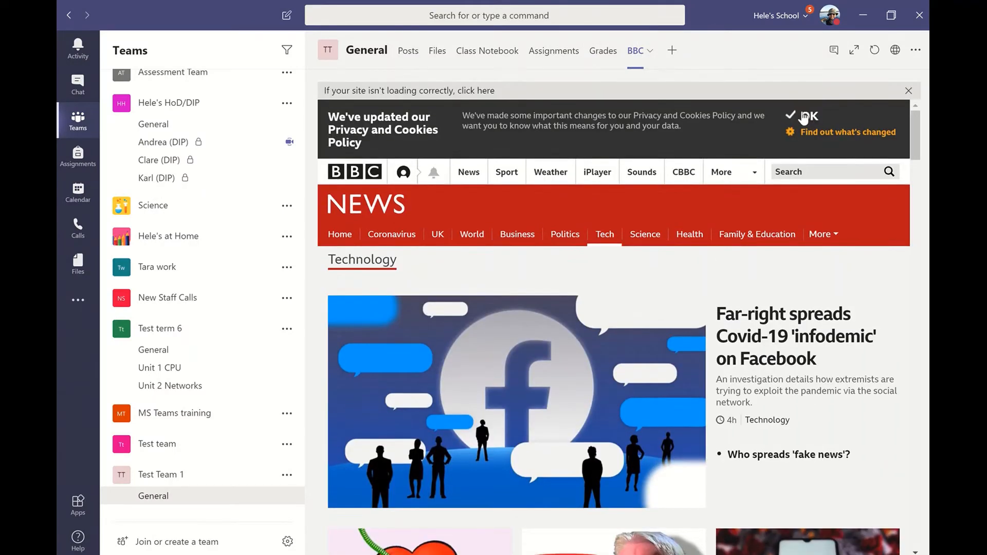
# - Accept the BBC privacy and cookies notice and look through the technology news page in the new tab
pyautogui.click(804, 118)
pyautogui.click(810, 114)
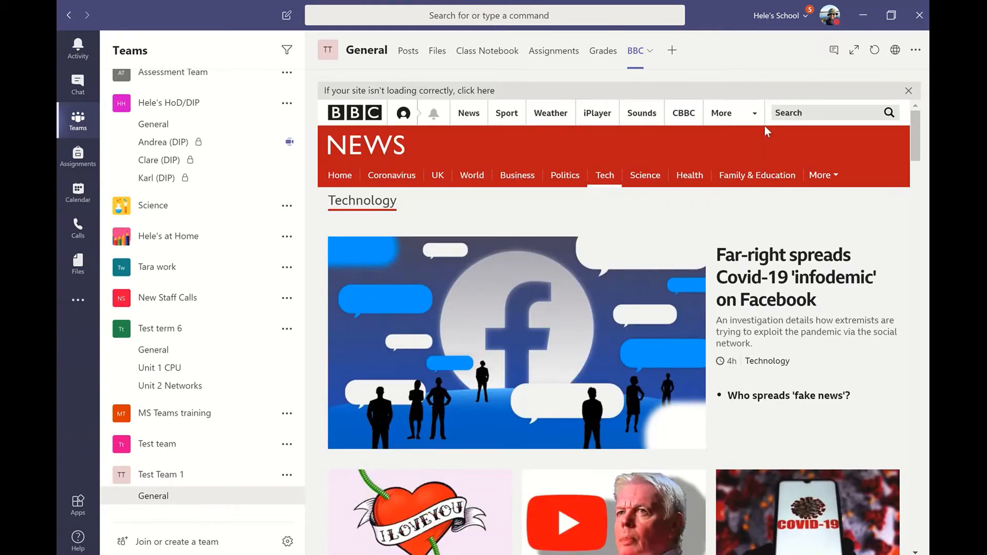
pyautogui.scroll(-7, 566, 375)
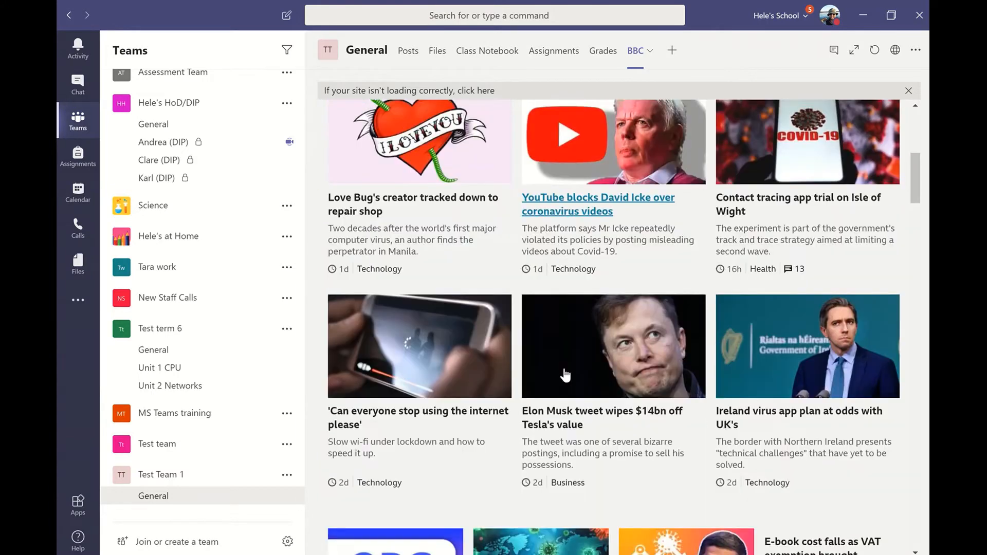
pyautogui.scroll(7, 566, 375)
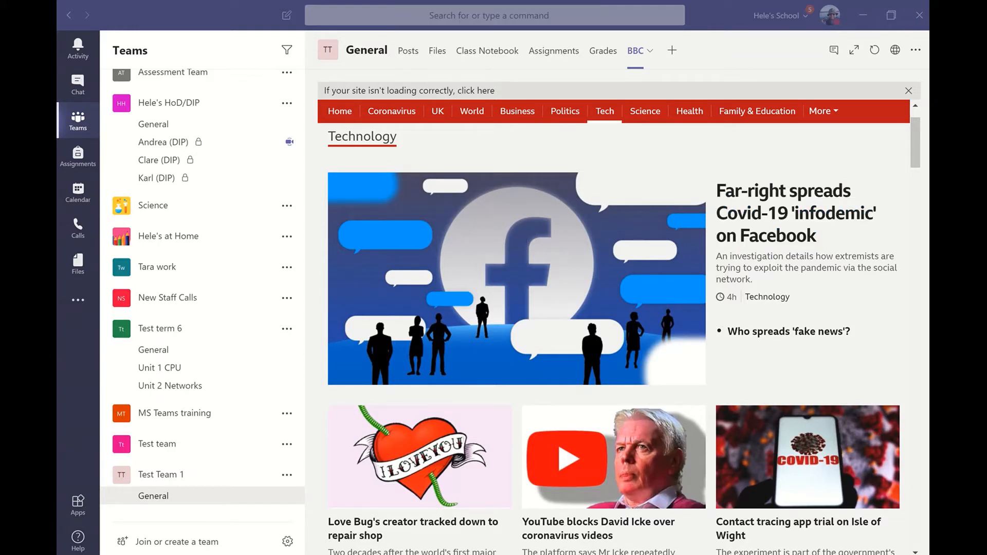
# - Switch to OneDrive in the browser and open the sharing options for the MS Teams folder in MS Videos
pyautogui.moveTo(928, 261); pyautogui.dragTo(454, 2)
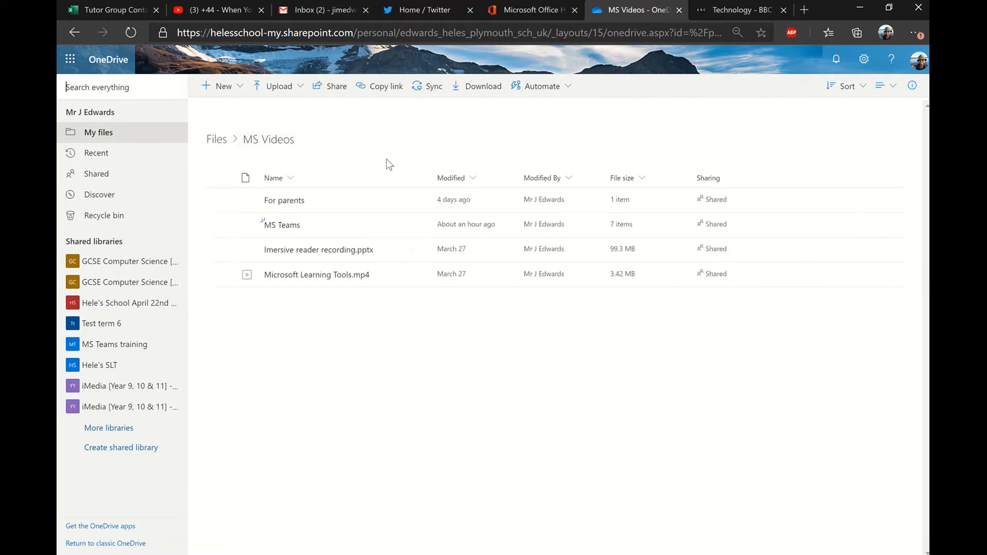
pyautogui.click(220, 226)
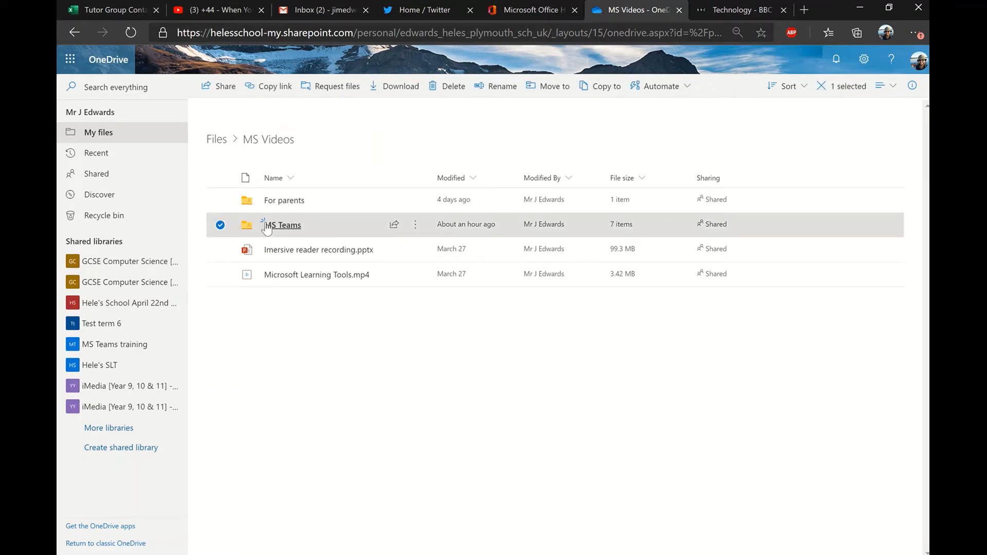
pyautogui.rightClick(288, 229)
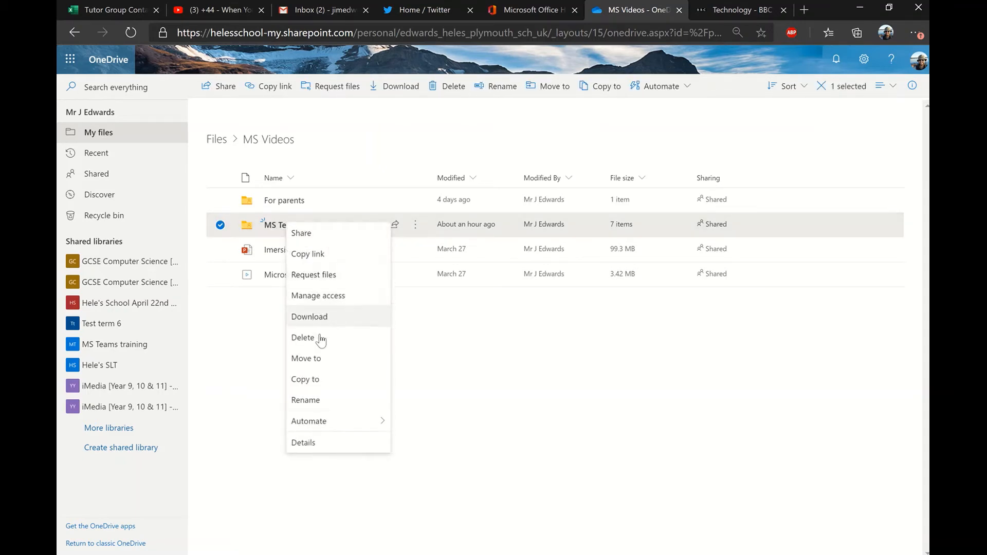
pyautogui.click(328, 235)
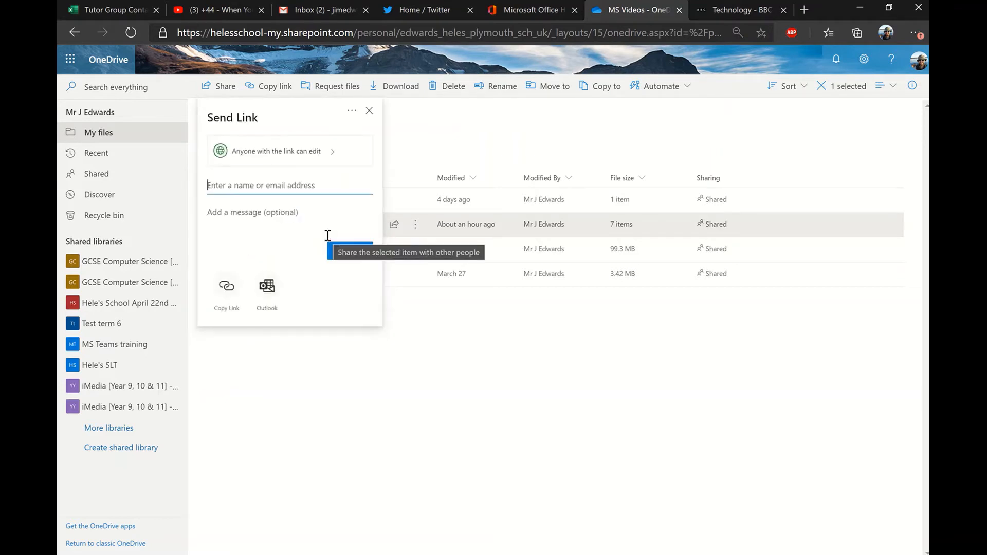
# - Disallow editing for anyone with the MS Teams folder link, apply the setting and copy the link
pyautogui.click(317, 155)
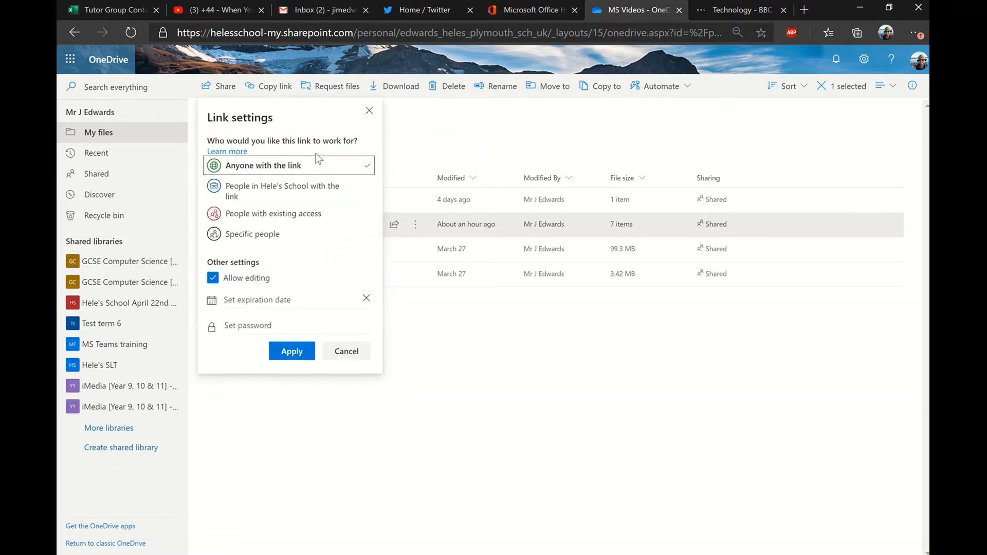
pyautogui.click(213, 278)
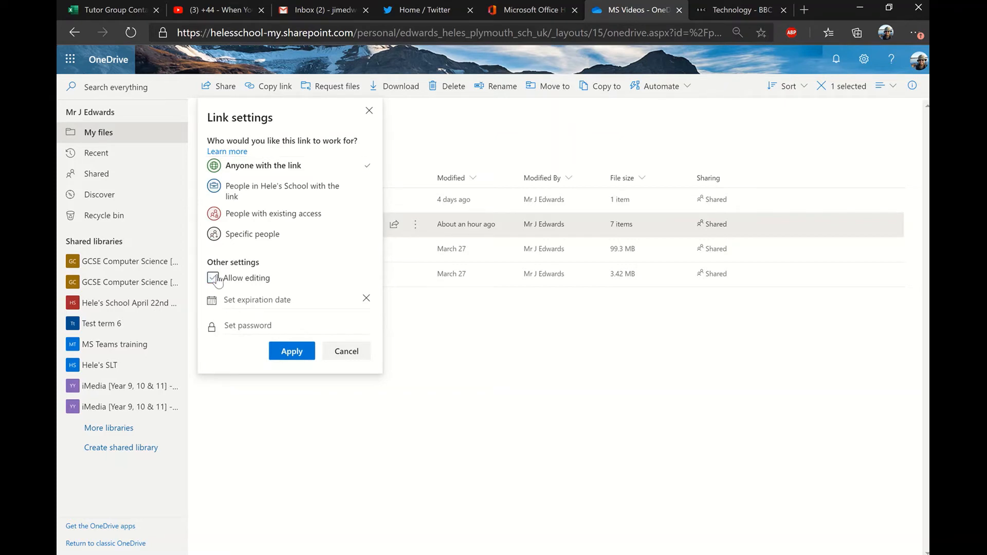
pyautogui.click(290, 354)
pyautogui.click(227, 291)
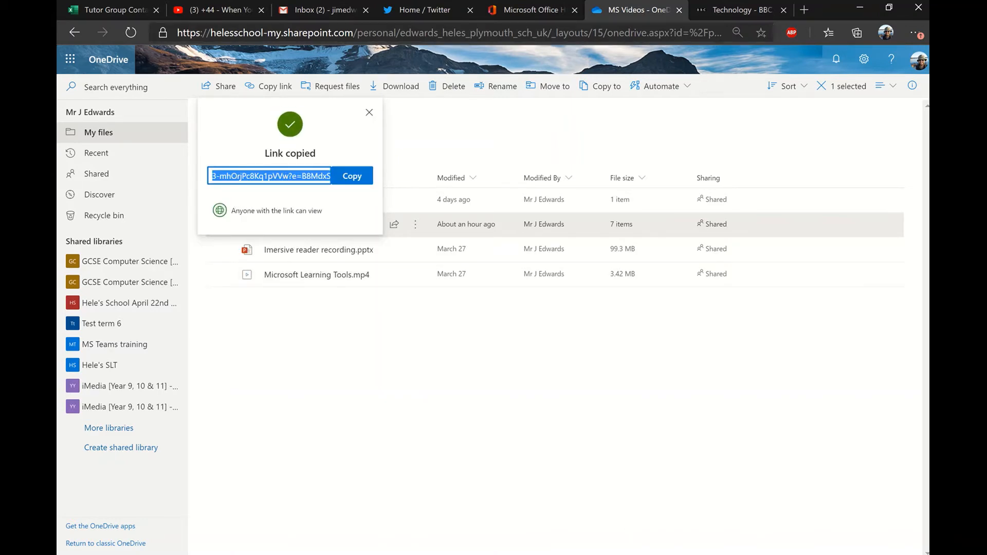
# - Switch back to Microsoft Teams and start another Website tab in the General channel with the copied OneDrive folder link as its URL
pyautogui.hotkey('alt', 'Tab')
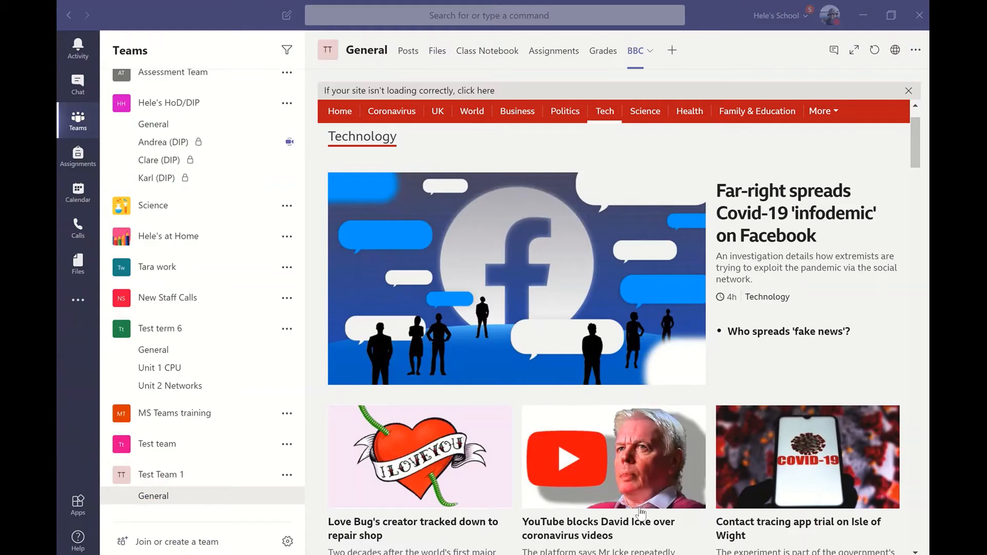
pyautogui.click(671, 51)
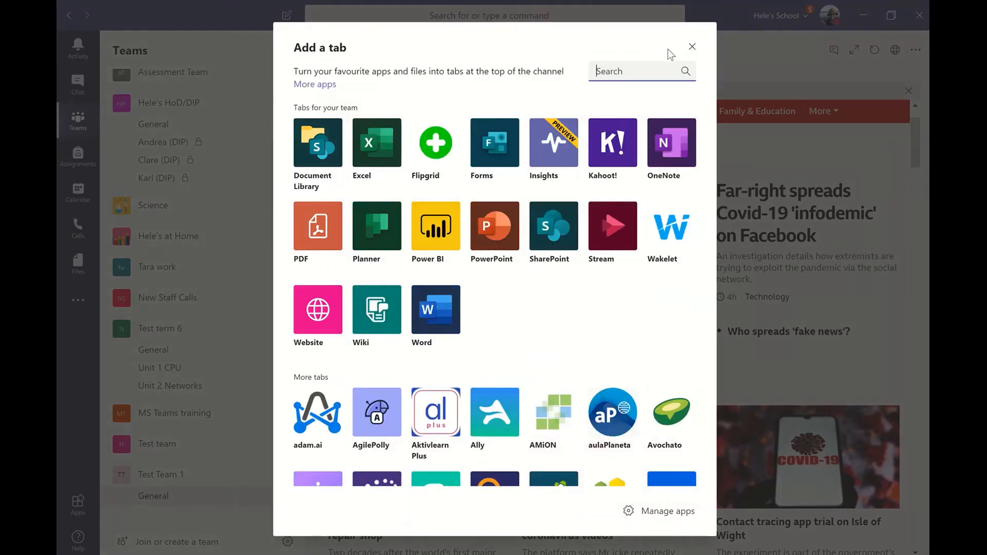
pyautogui.click(318, 323)
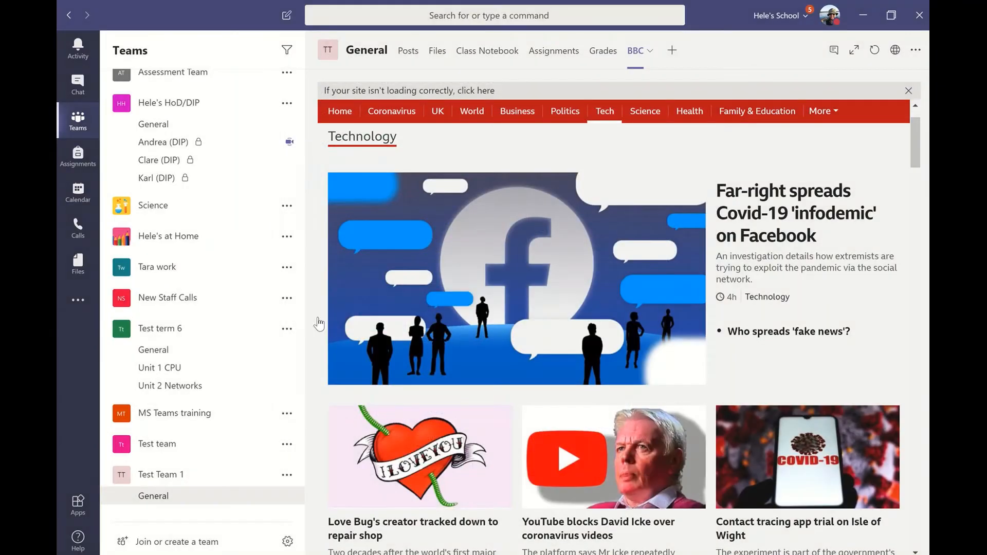
pyautogui.click(380, 293)
pyautogui.rightClick(380, 294)
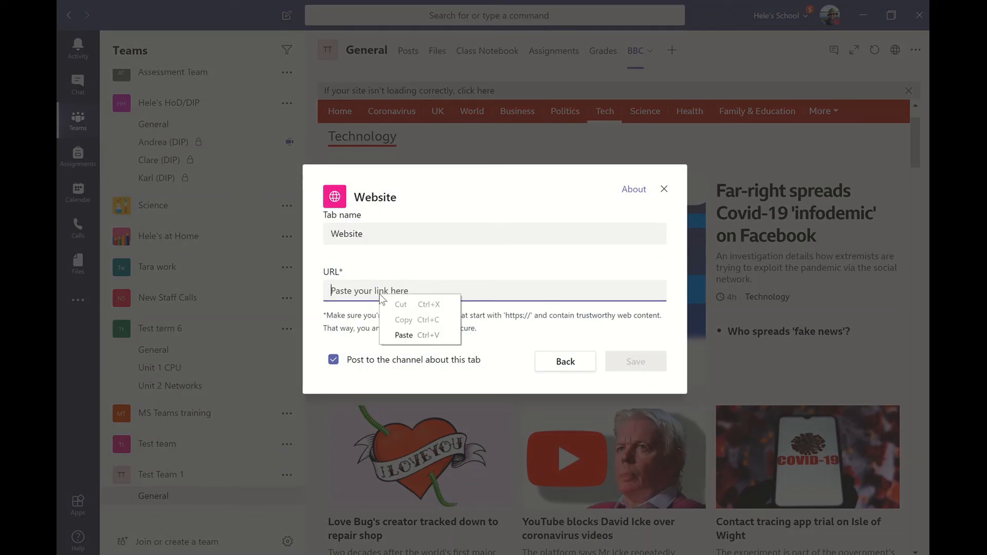
pyautogui.click(403, 335)
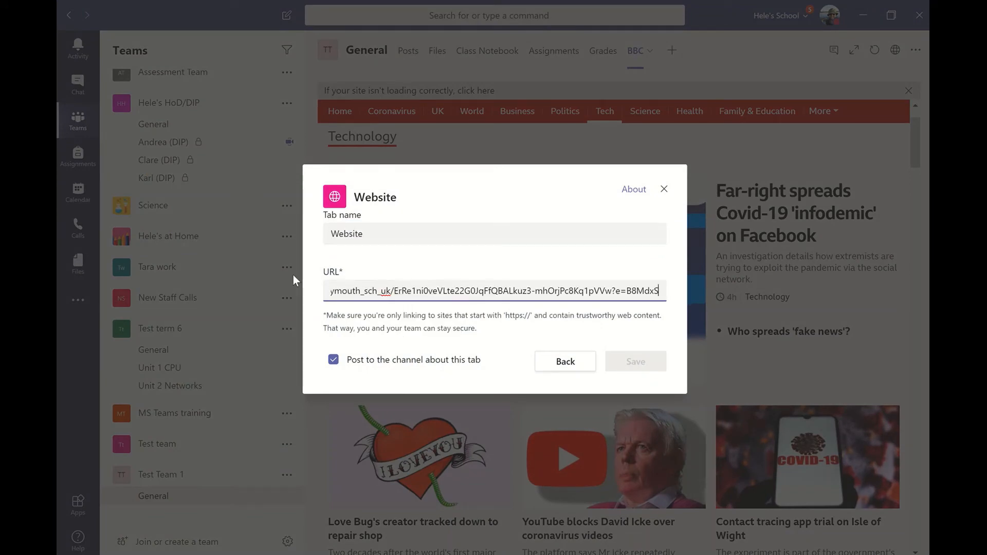
# - Name the tab MS Teams videos, save it with the channel post enabled, and view the channel's posts
pyautogui.doubleClick(363, 234)
pyautogui.write('MS Teams ')
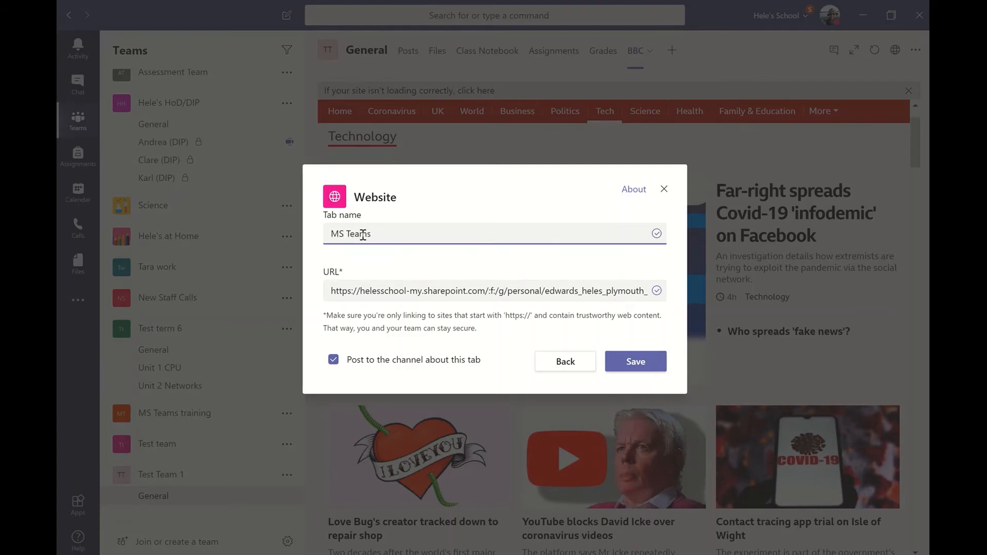
pyautogui.write('videos')
pyautogui.click(636, 361)
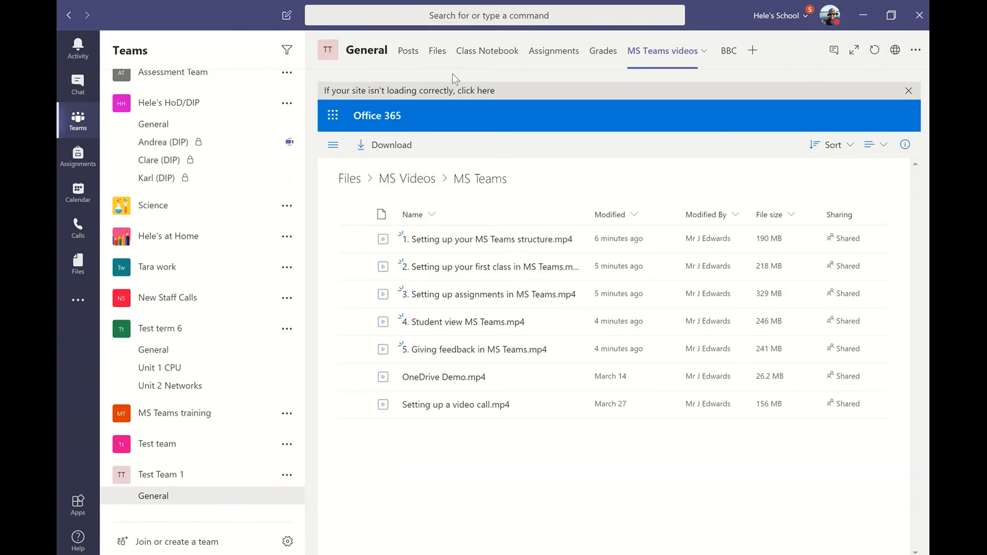
pyautogui.click(408, 53)
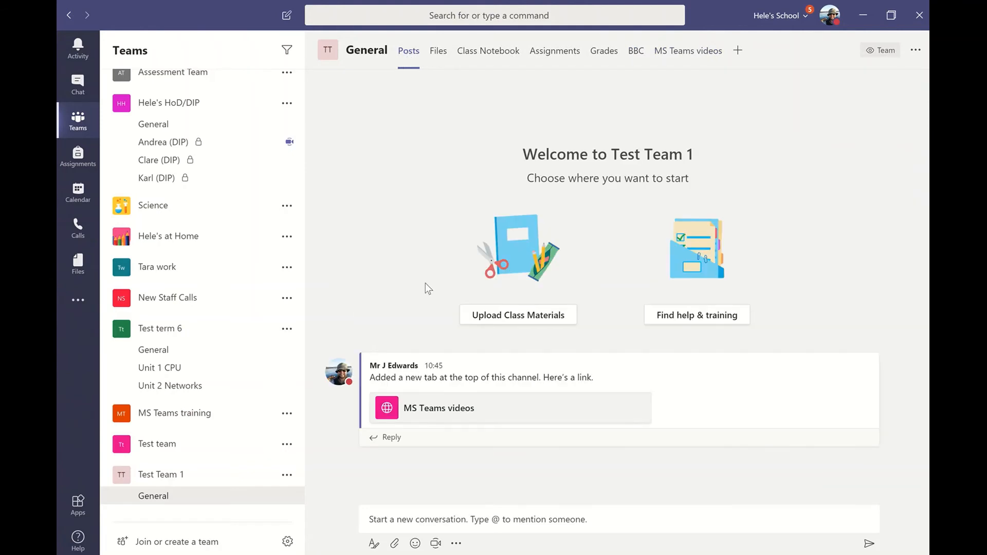
# - Open the MS Teams videos tab from the link in its channel post to view the shared folder's files
pyautogui.click(412, 414)
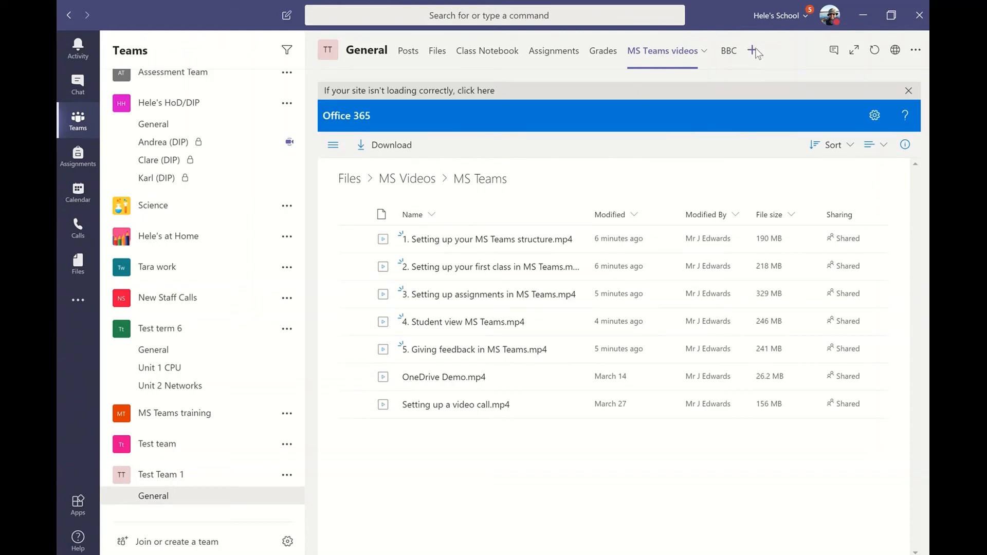
pyautogui.click(754, 52)
pyautogui.click(328, 310)
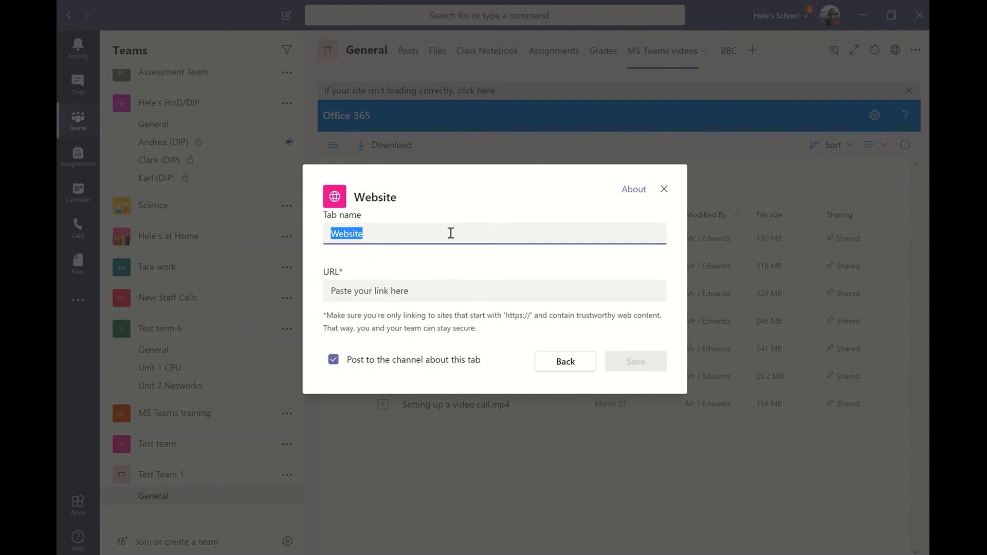
pyautogui.click(665, 190)
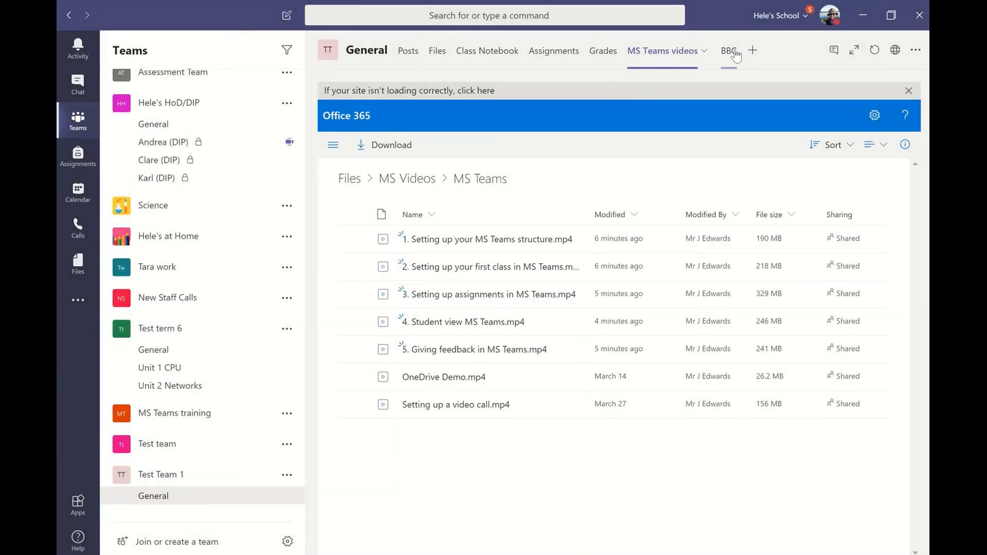
# - View the MS Teams videos tab's management options and inspect its URL settings without changing them
pyautogui.click(706, 54)
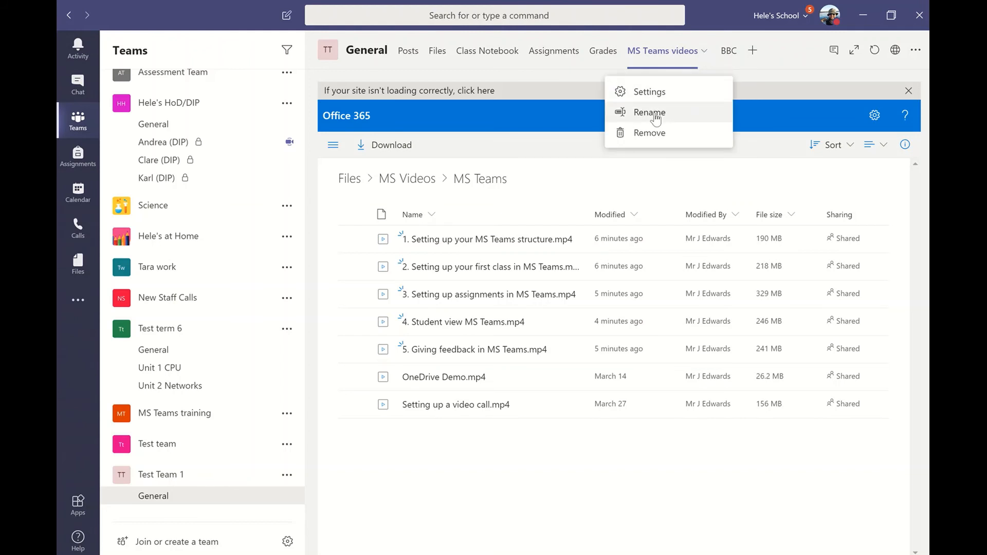
pyautogui.click(654, 97)
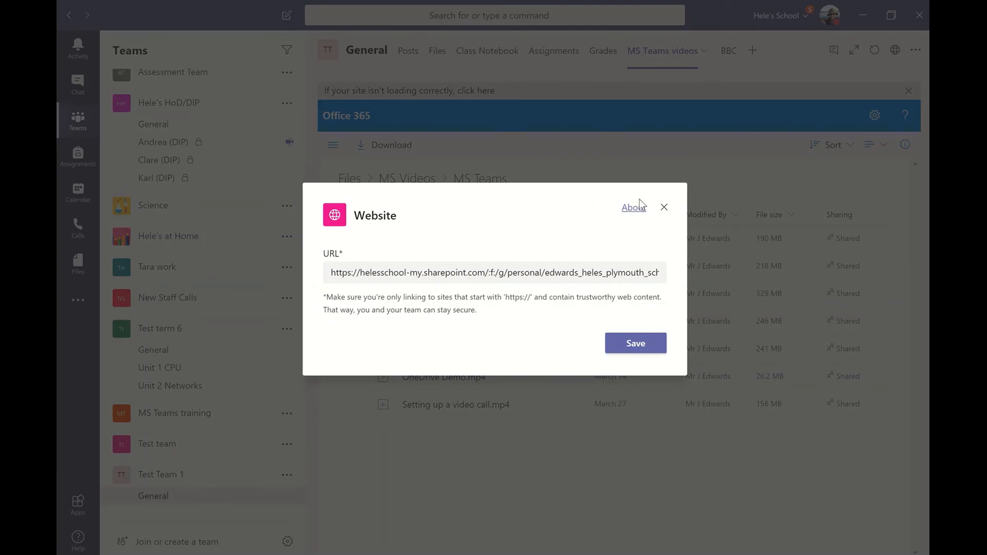
pyautogui.click(664, 207)
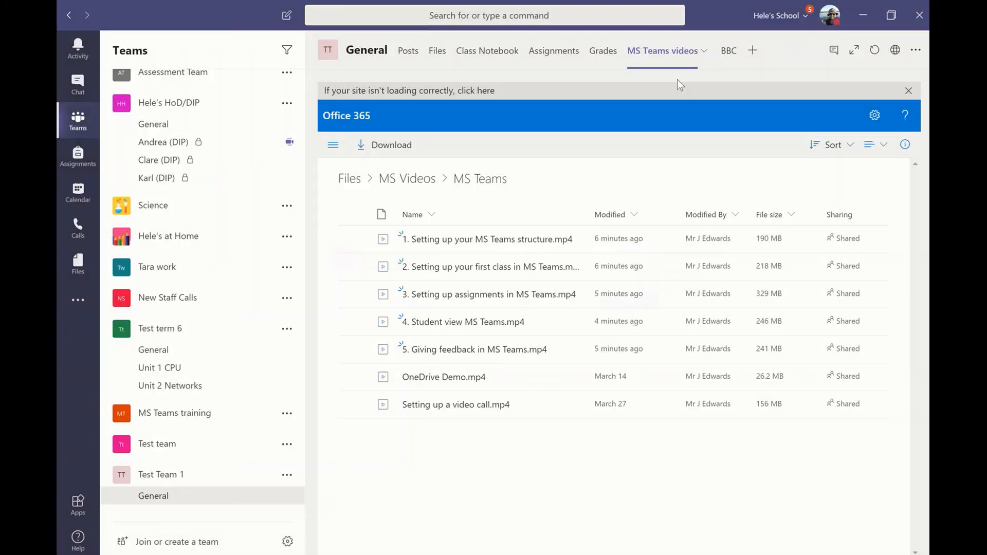
# - Remove the MS Teams videos tab and the BBC tab from the General channel
pyautogui.click(704, 51)
pyautogui.click(647, 135)
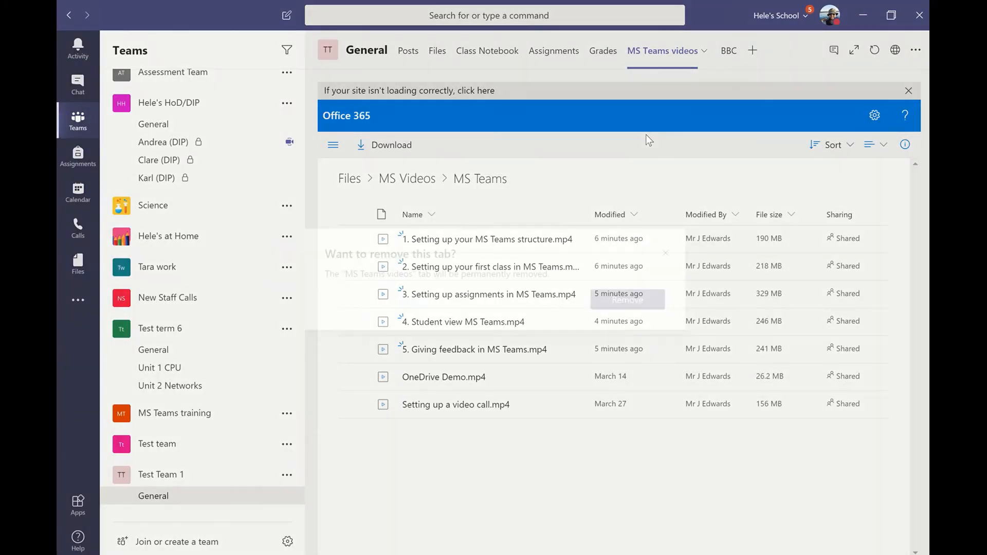
pyautogui.click(635, 301)
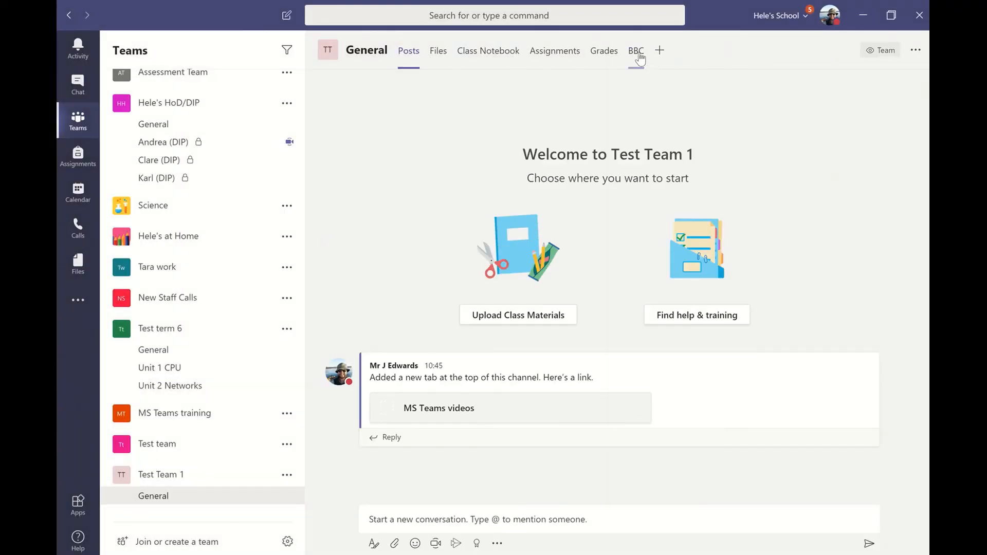
pyautogui.click(640, 67)
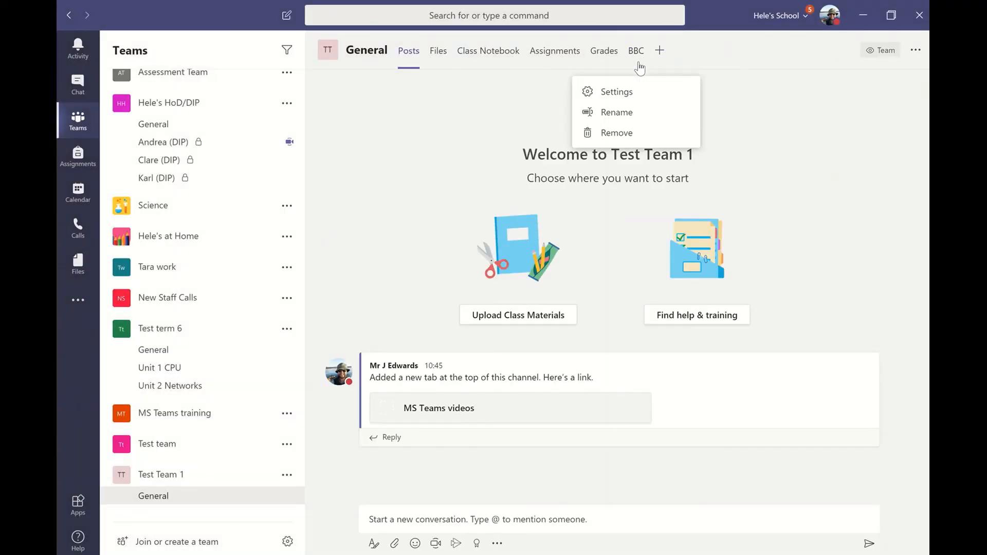
pyautogui.click(618, 133)
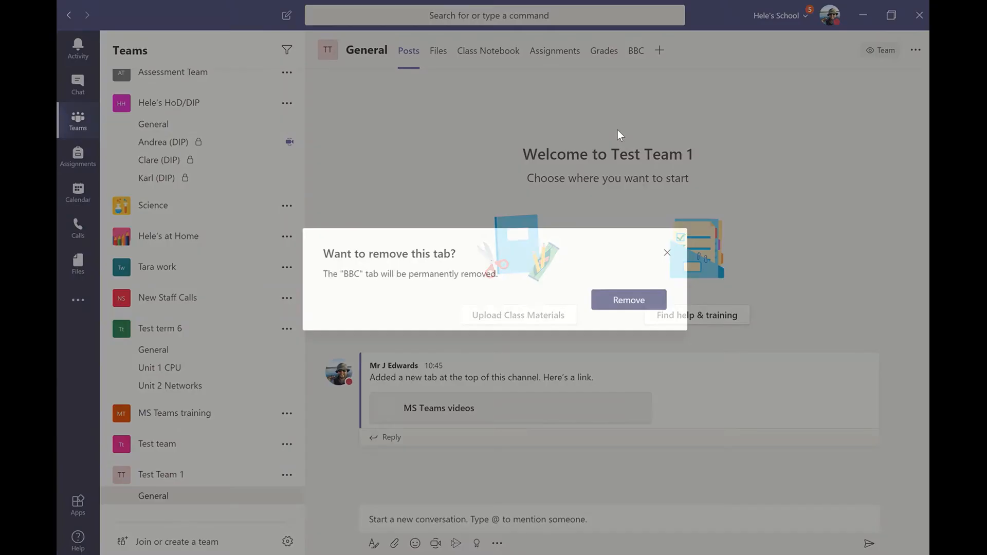
pyautogui.click(622, 303)
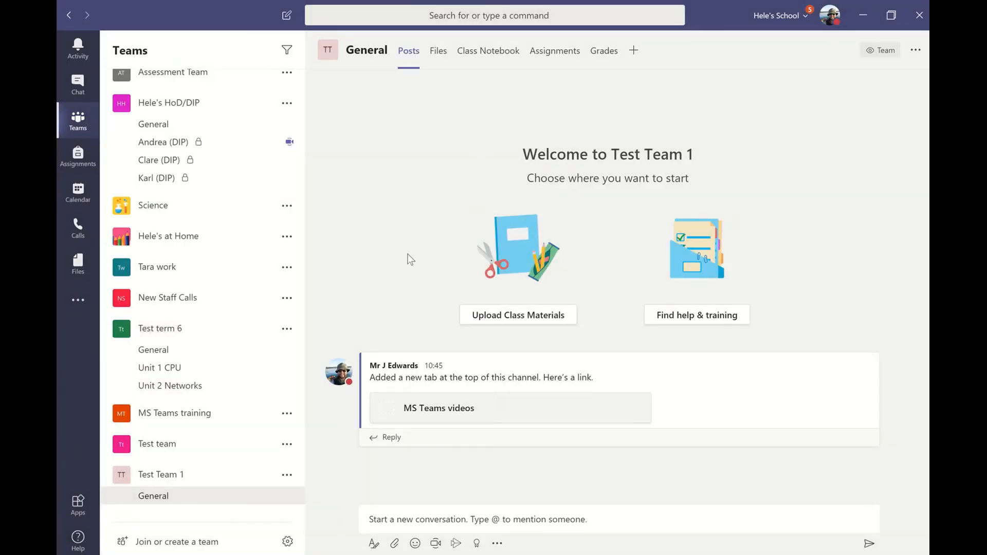
# - Delete the channel post announcing the MS Teams videos tab
pyautogui.moveTo(609, 381)
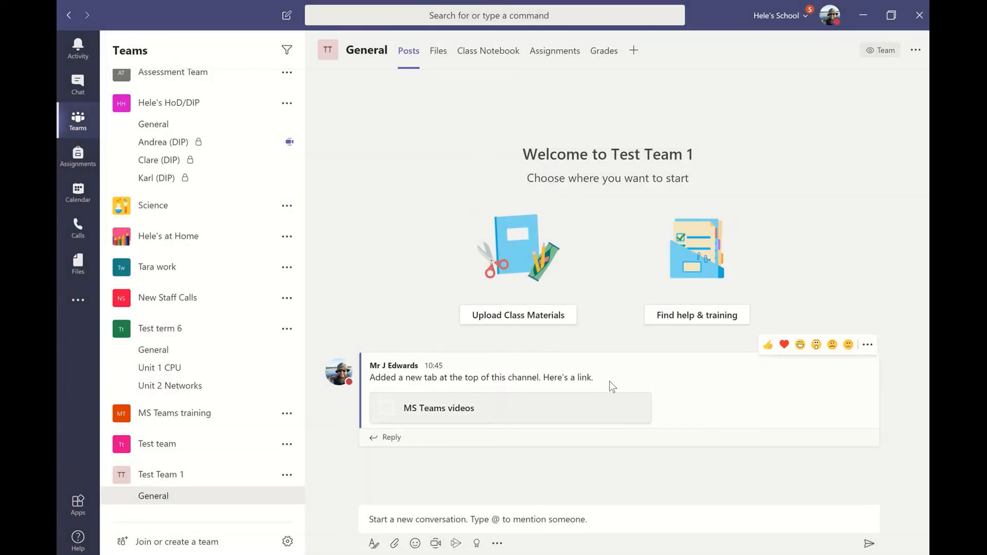
pyautogui.click(869, 351)
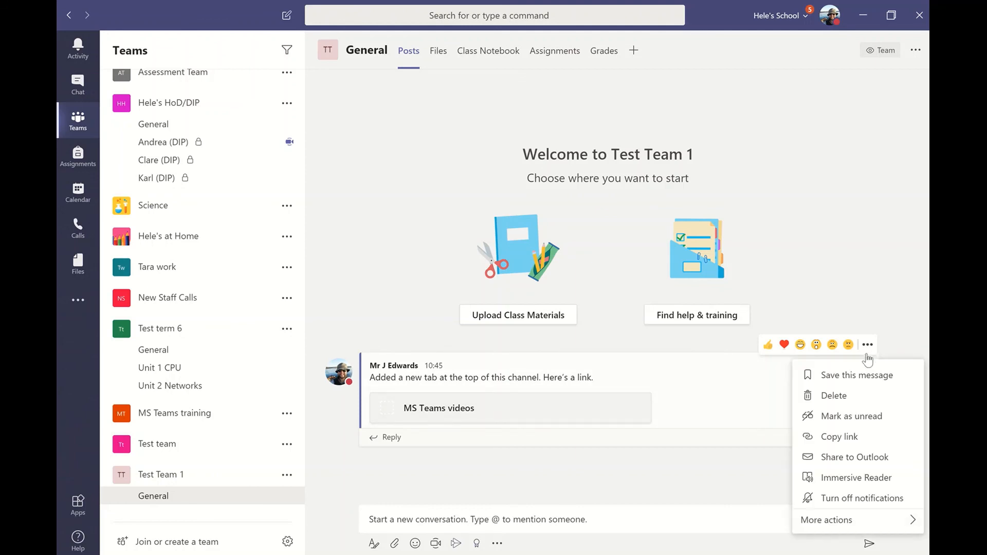
pyautogui.click(829, 399)
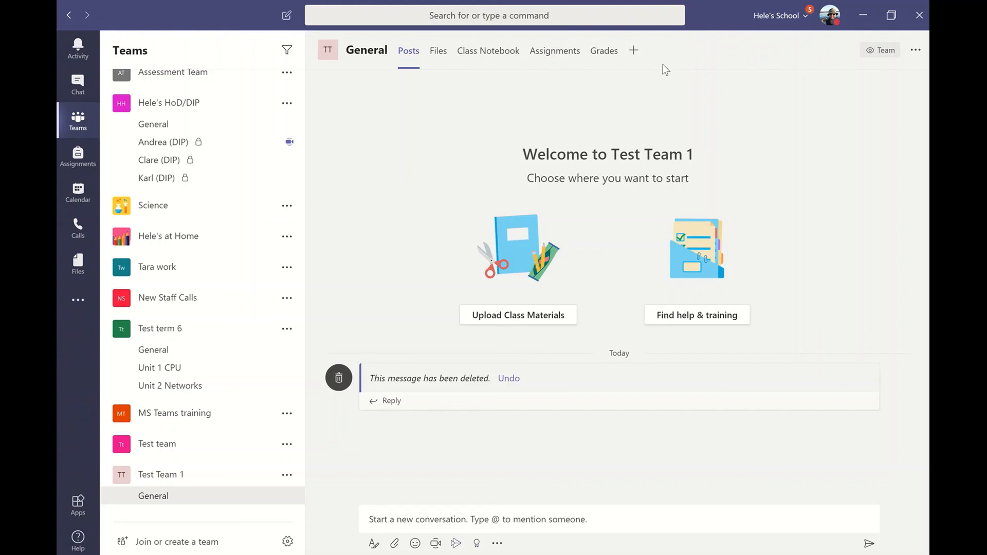
# - Open the selection of apps that can be added as a tab to the General channel
pyautogui.click(633, 51)
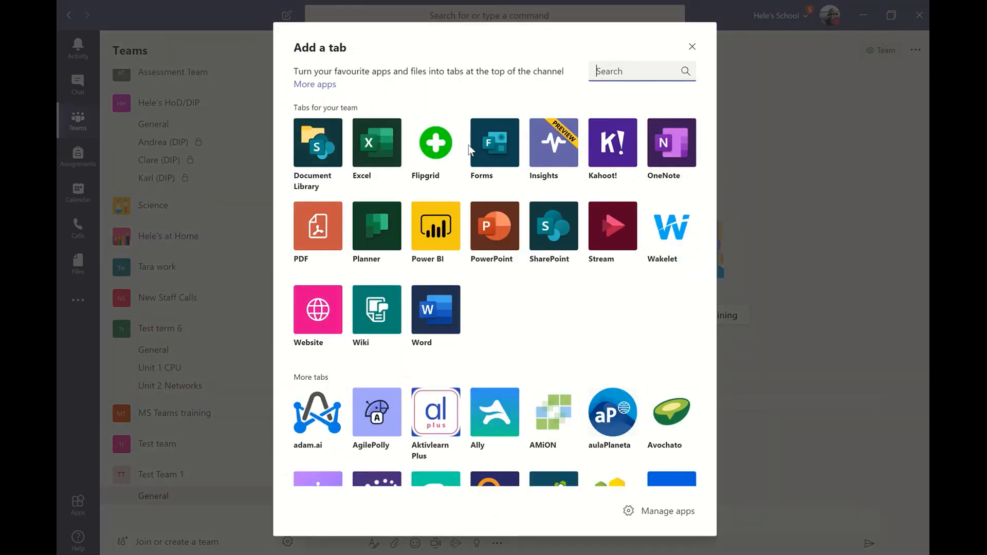